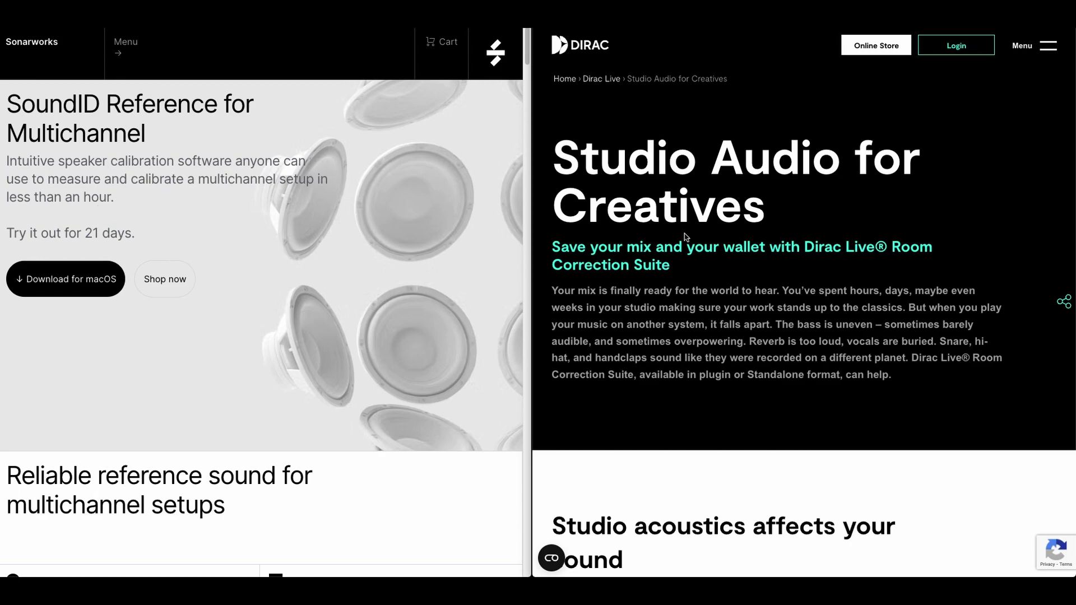
Open the Sonarworks store prices for SoundID Reference for Multichannel and scroll to Dirac's Stereo/Multichannel pricing.
scroll(807, 268, "down", 6)
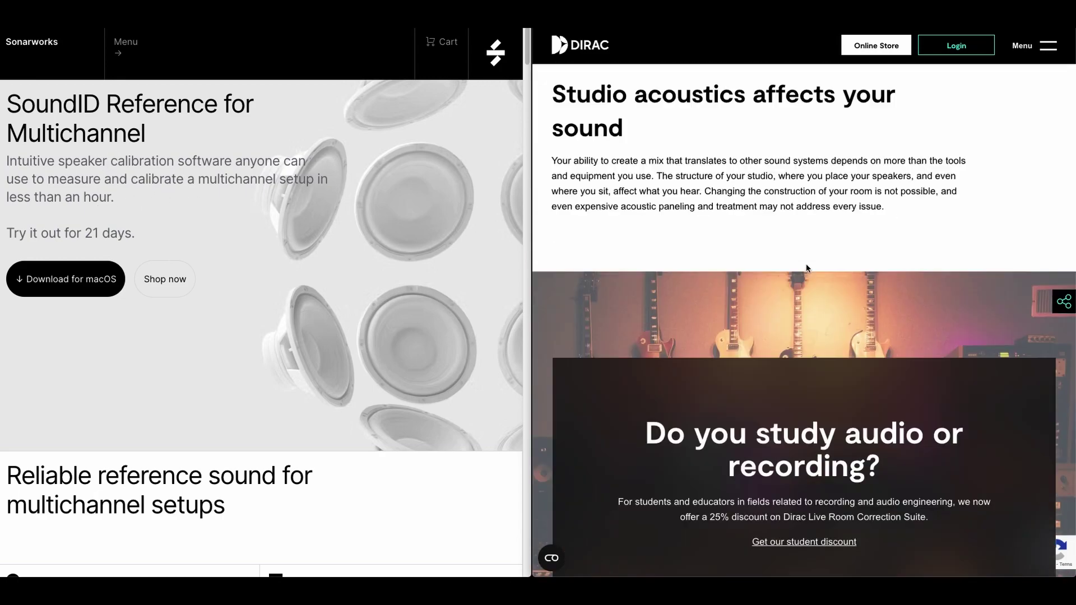
scroll(806, 265, "up", 4)
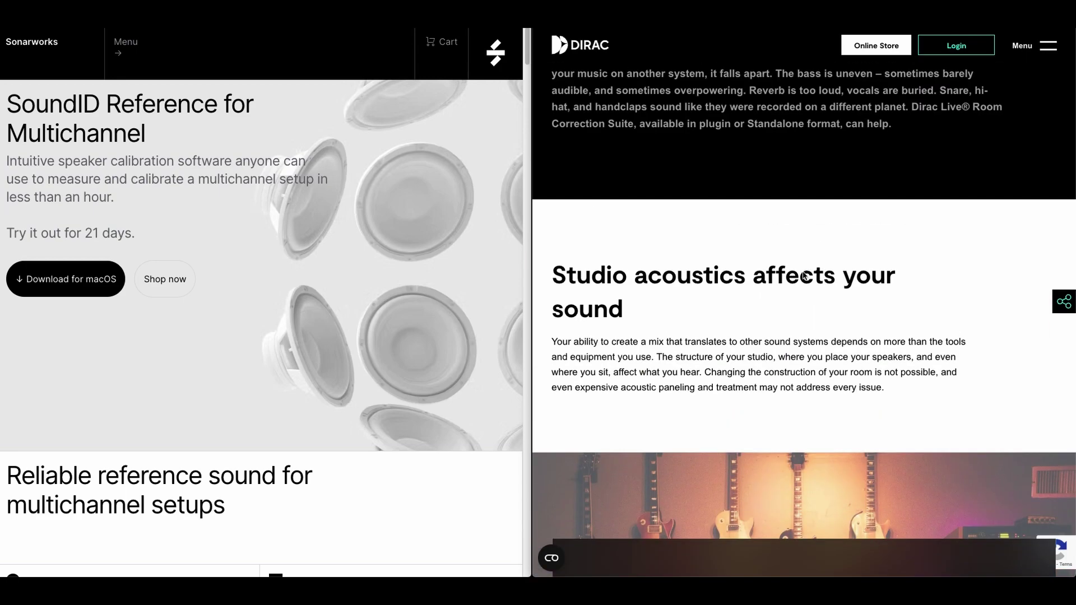
scroll(805, 275, "up", 5)
left_click(181, 280)
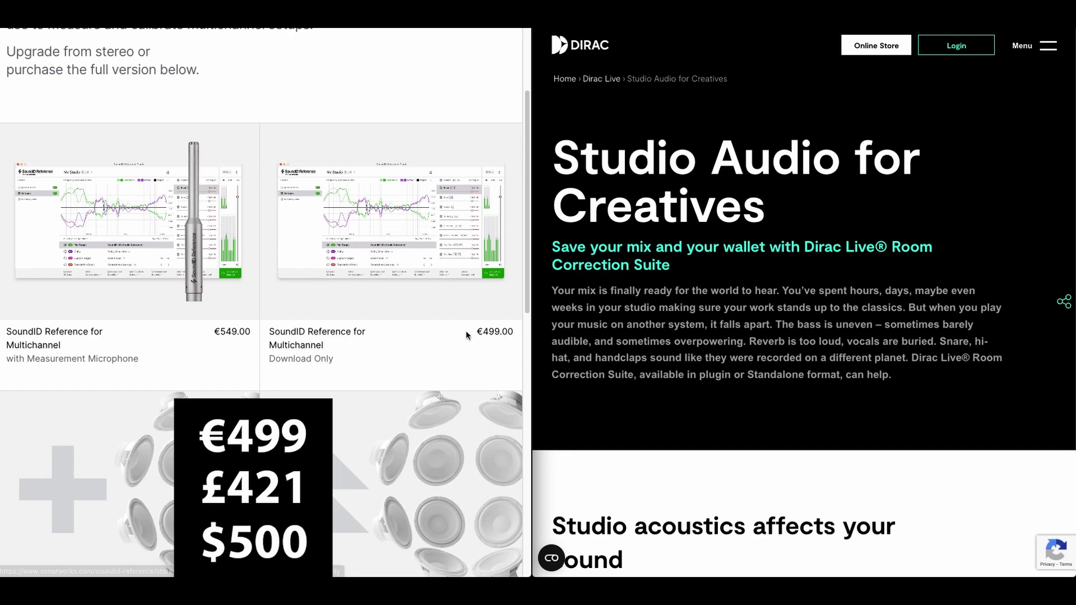
scroll(867, 331, "down", 15)
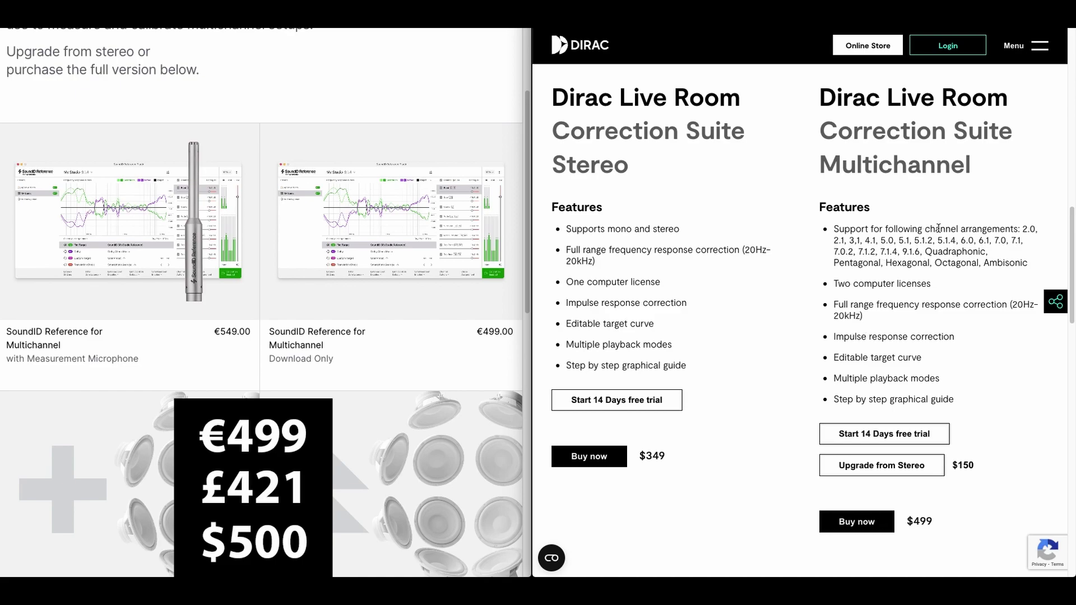
scroll(919, 269, "down", 4)
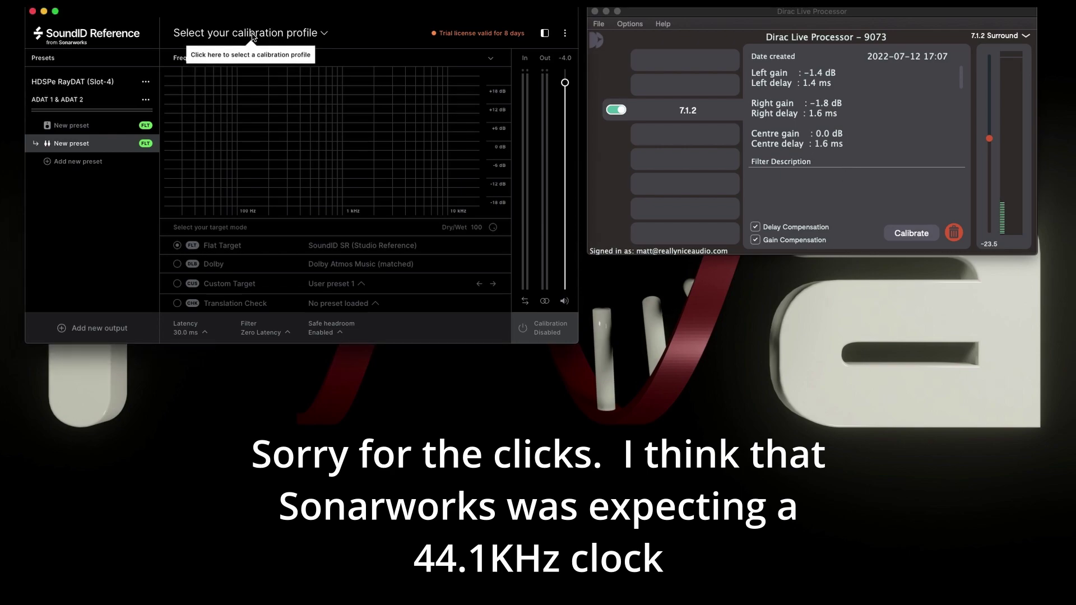
Create a new SoundID Reference speaker profile and begin the measurement hardware setup.
left_click(252, 36)
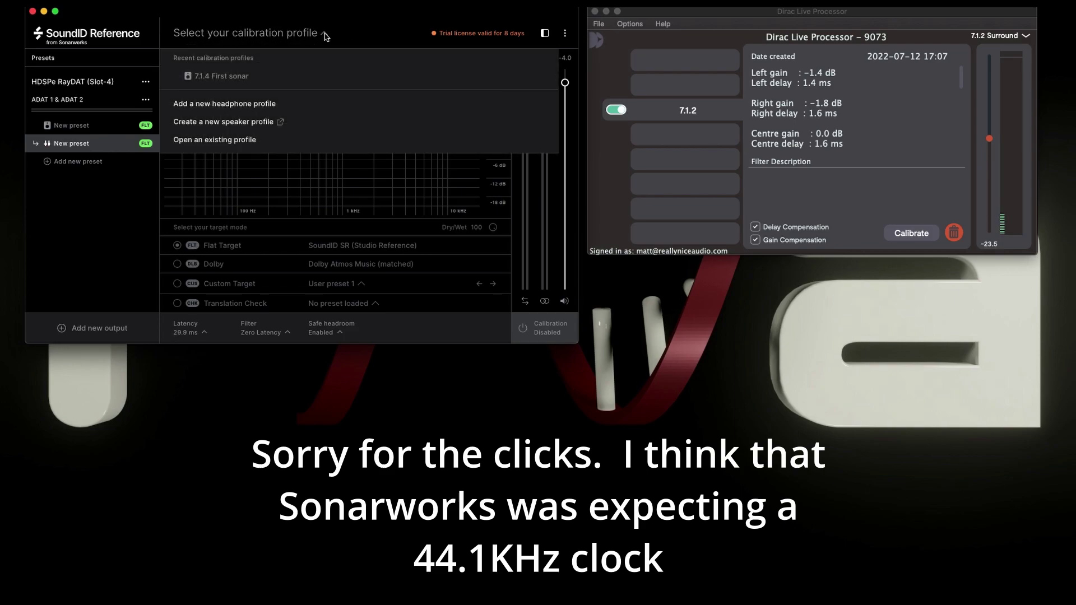
left_click(256, 130)
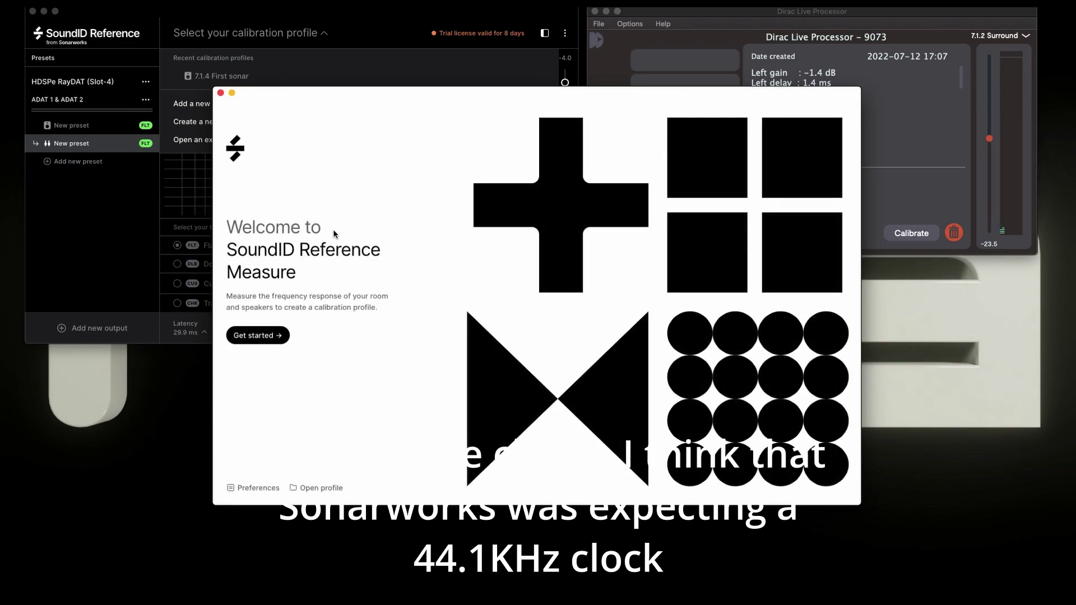
left_click(253, 330)
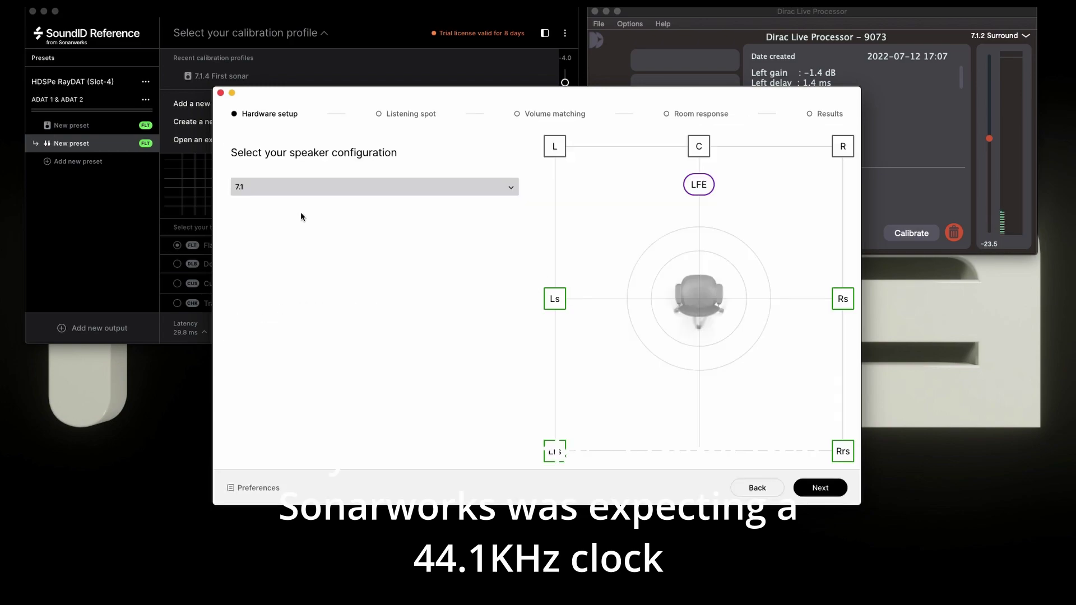
Choose 7.1.4 as the speaker configuration.
left_click(311, 191)
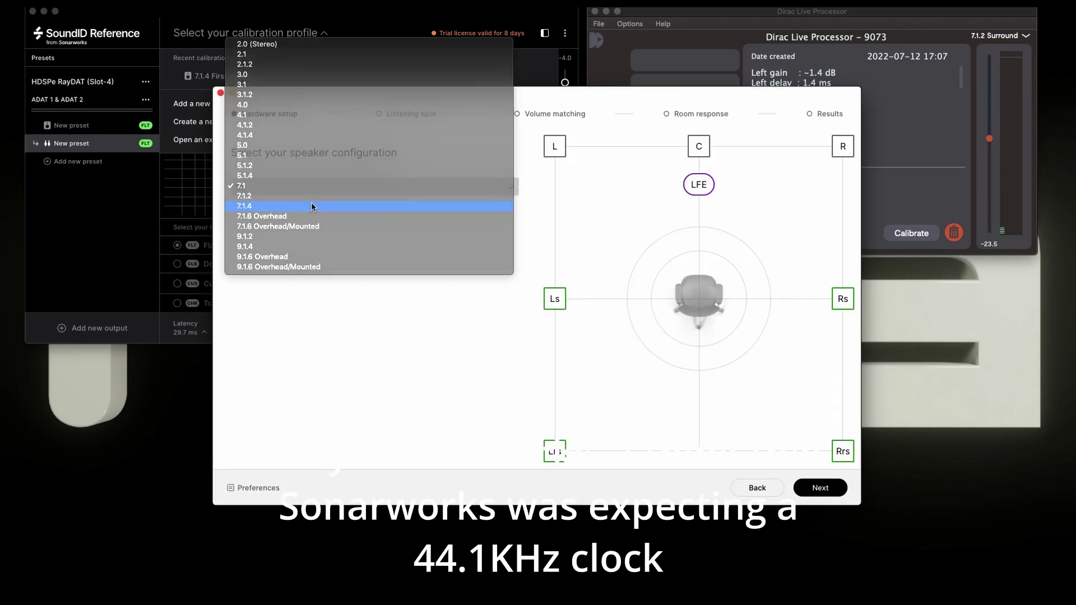
left_click(311, 205)
left_click(300, 188)
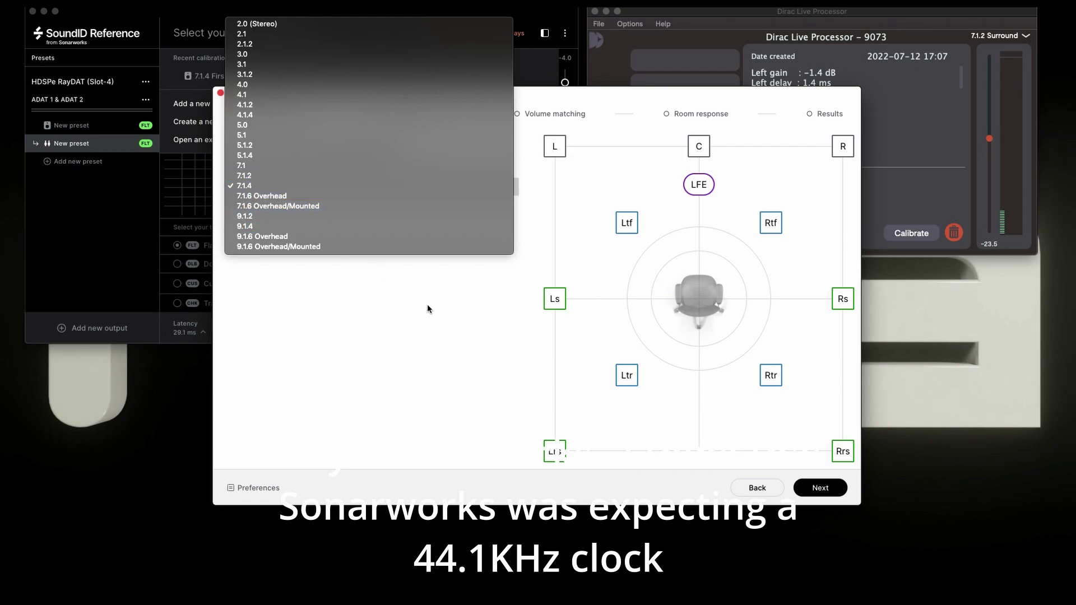
left_click(443, 305)
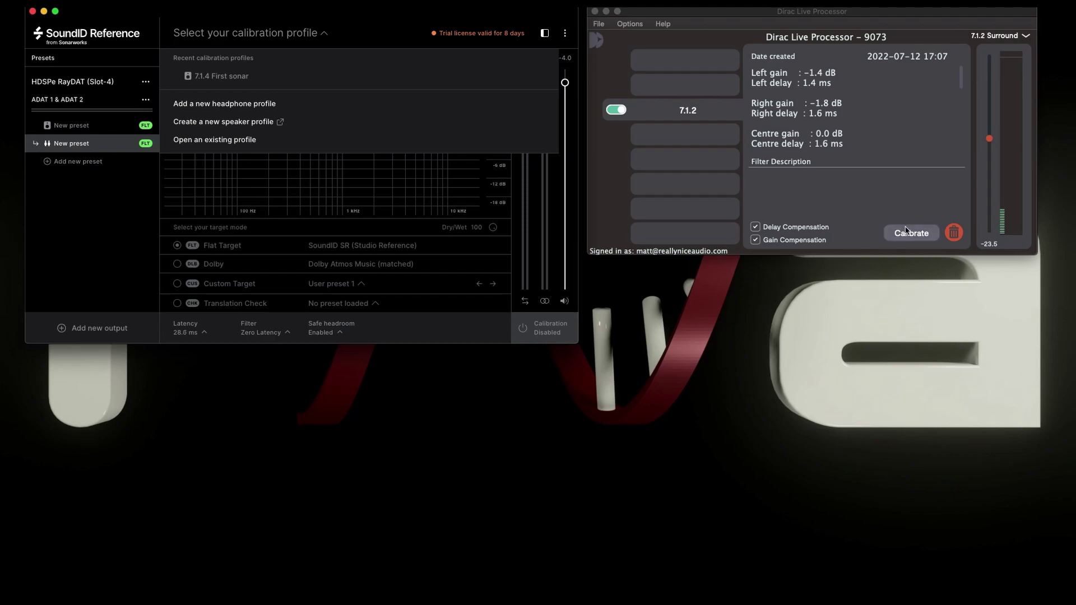
Start a Dirac Live calibration using Built-in Line Input, then proceed to Volume Calibration.
left_click(922, 235)
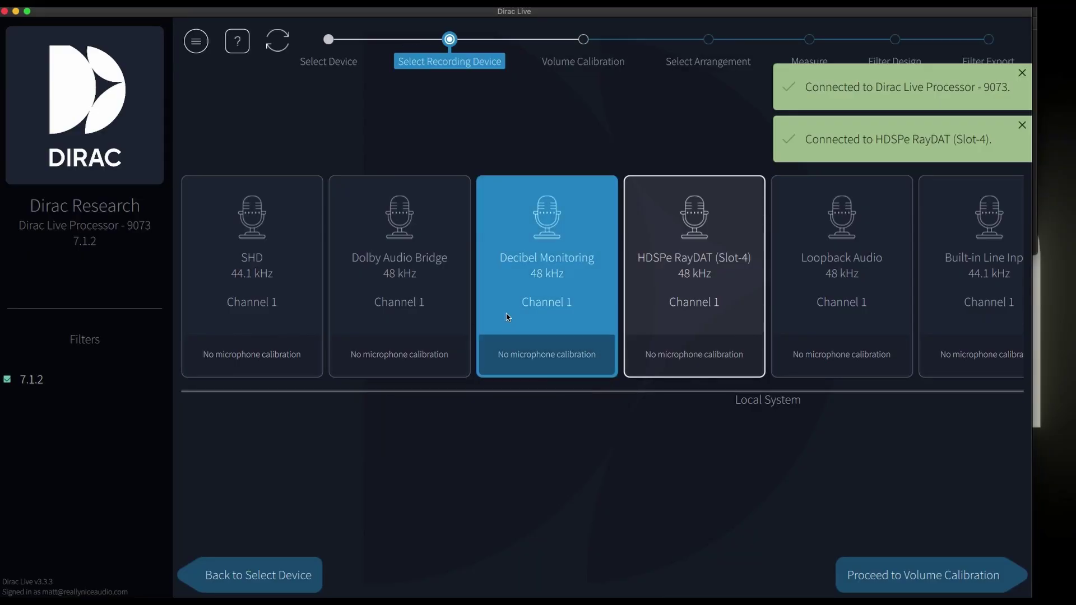
left_click(985, 341)
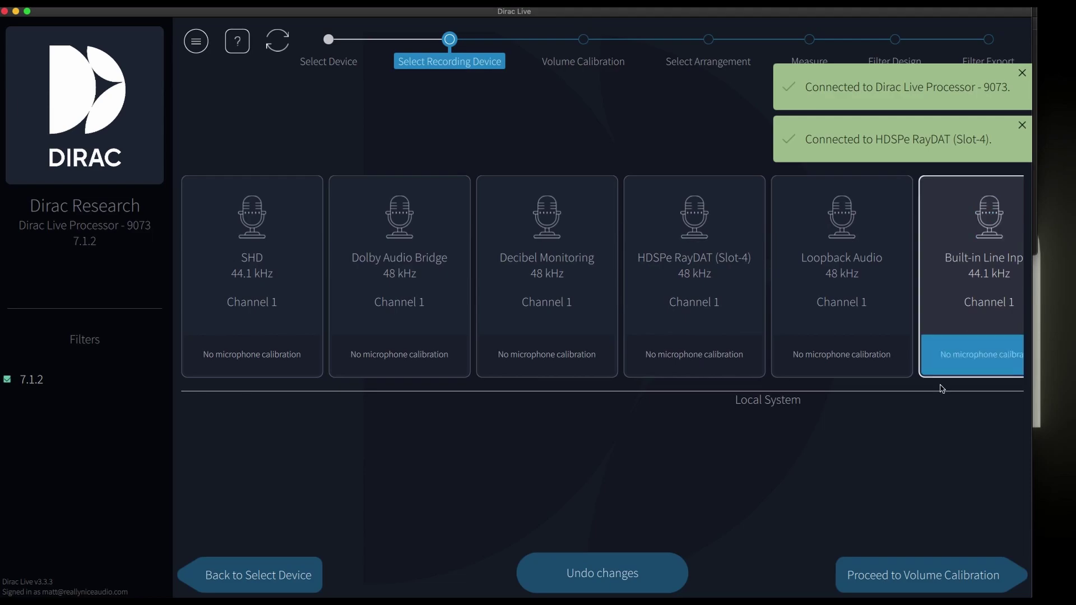
left_click(922, 567)
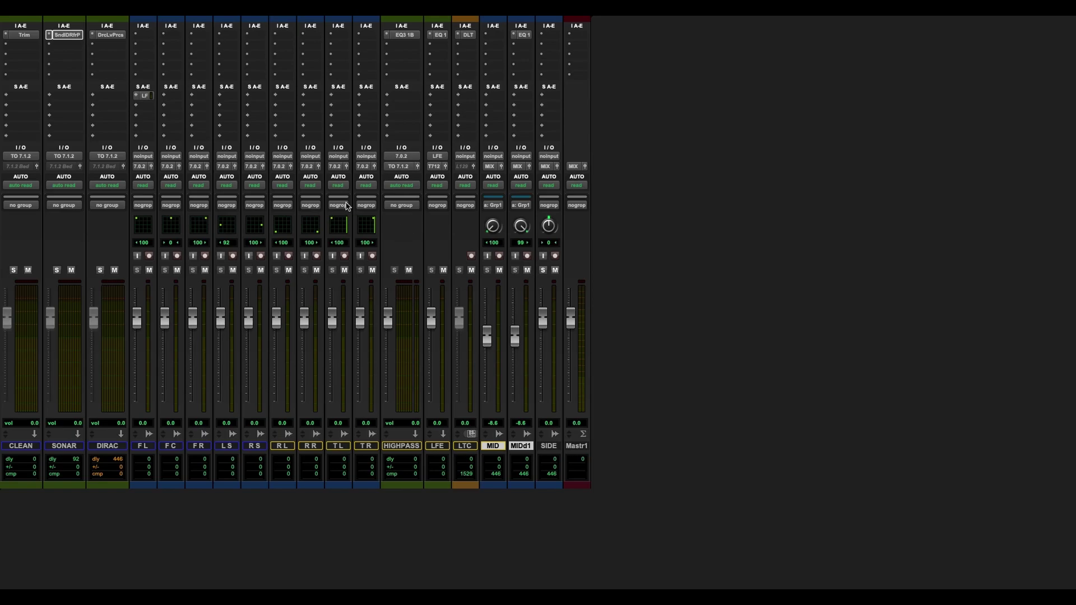
Open the DIRAC track's DrcLvPrcs insert to view its 7.1.2 filter.
left_click(112, 37)
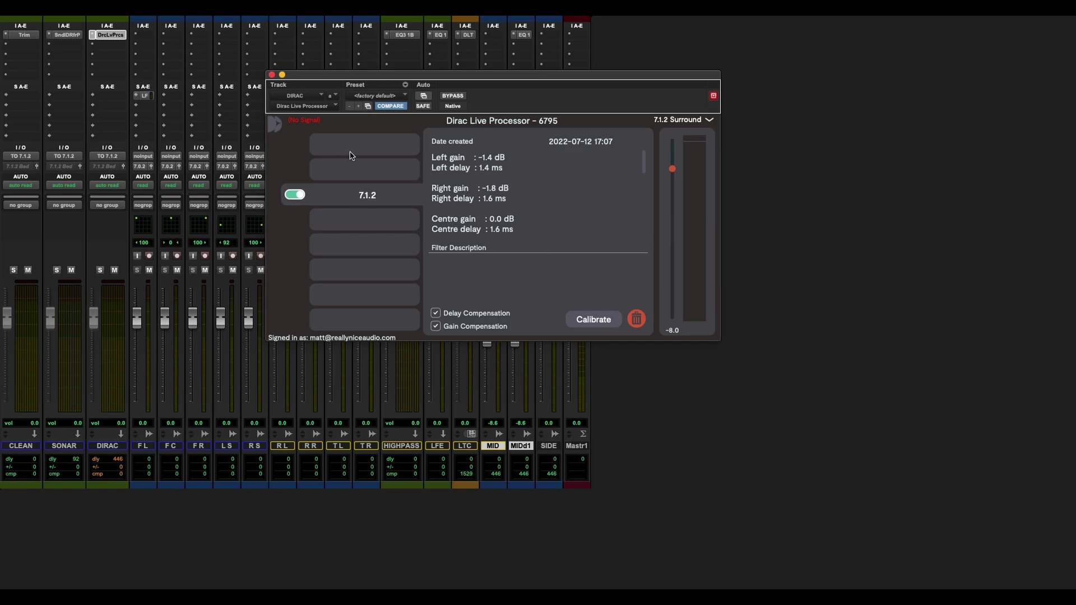
Close Dirac, check SONAR's SoundID Reference '7.1.4 First sonar' profile, then close it.
left_click(273, 75)
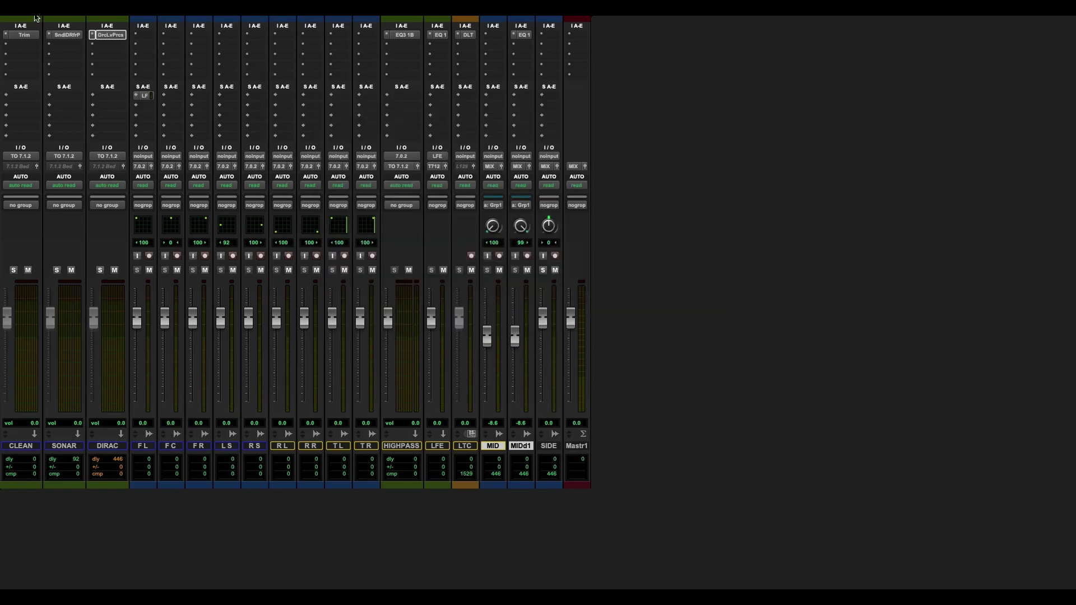
left_click(65, 35)
left_click_drag(604, 81, 444, 47)
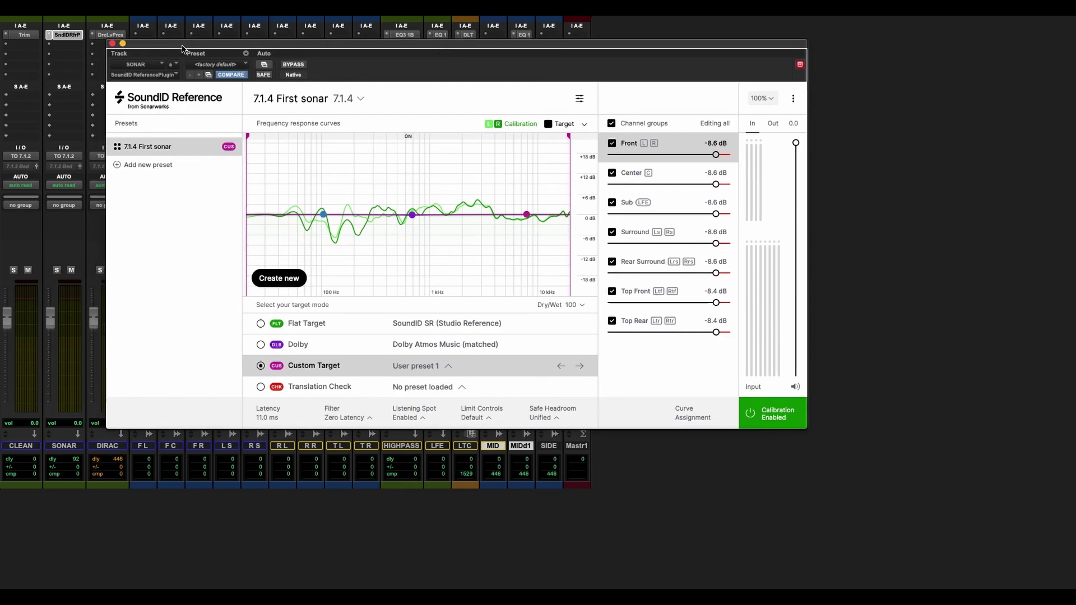
left_click_drag(182, 49, 345, 78)
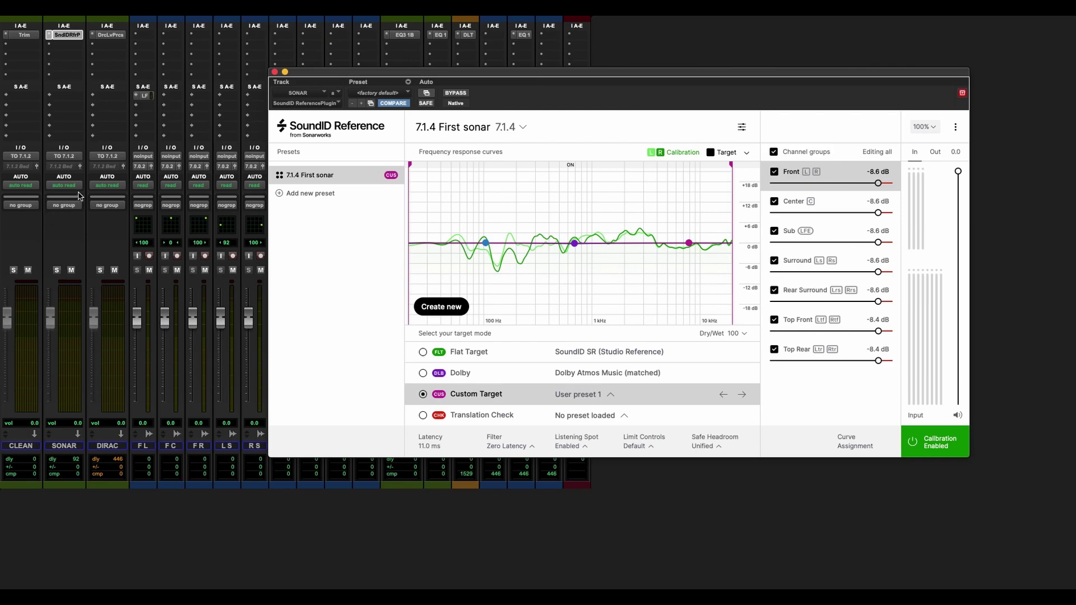
key("super+w")
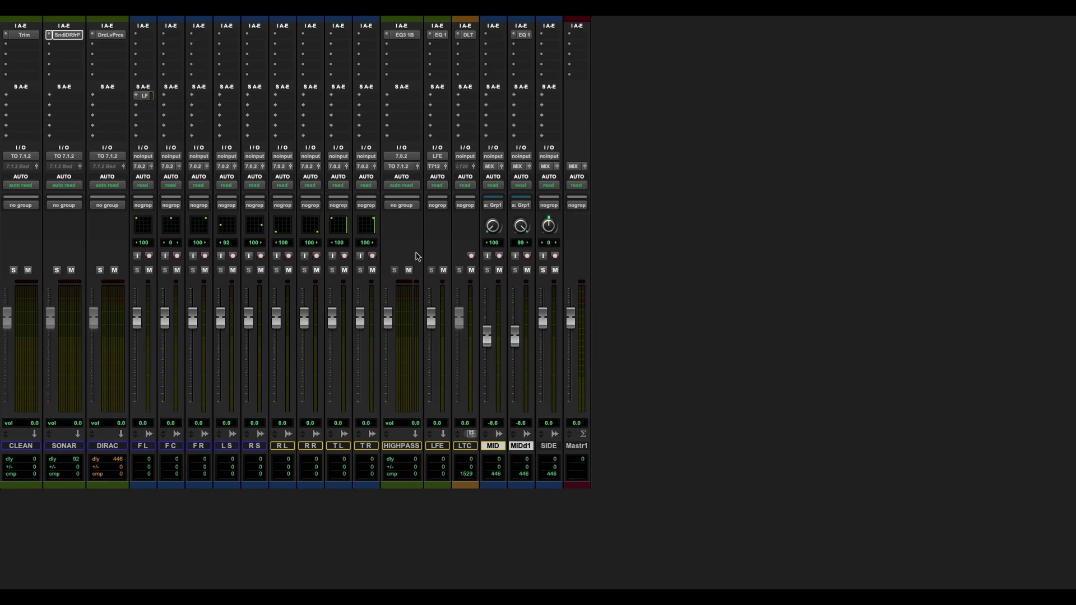
left_click(438, 446)
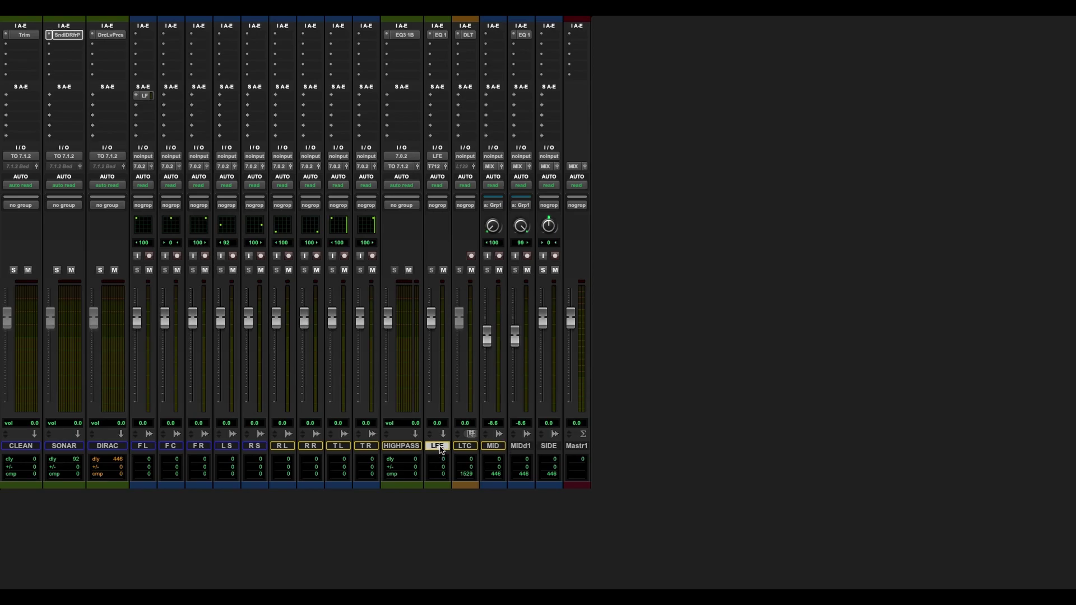
left_click(440, 35)
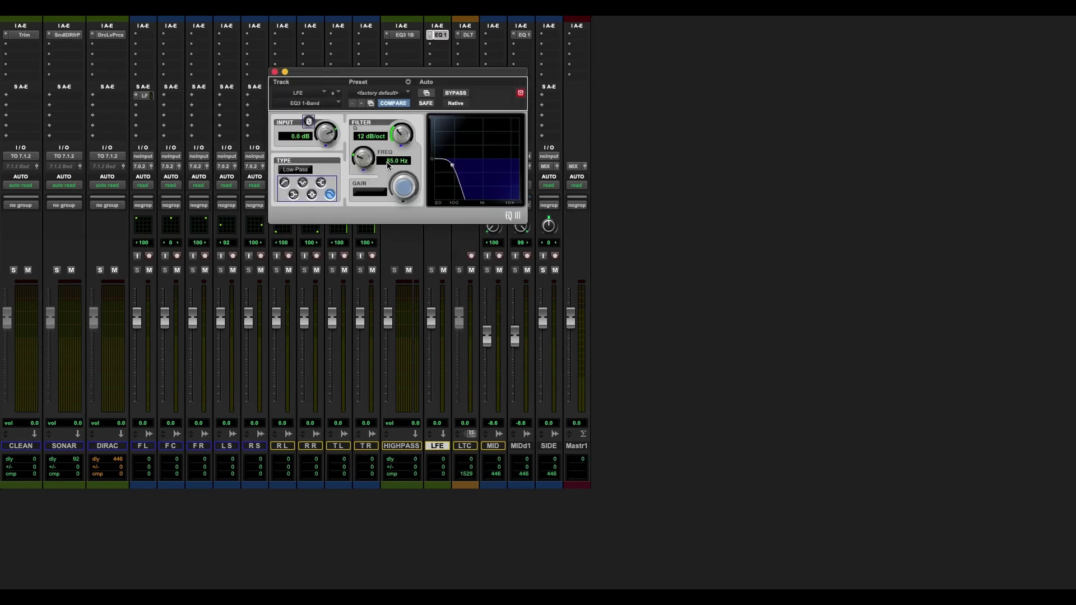
left_click(274, 72)
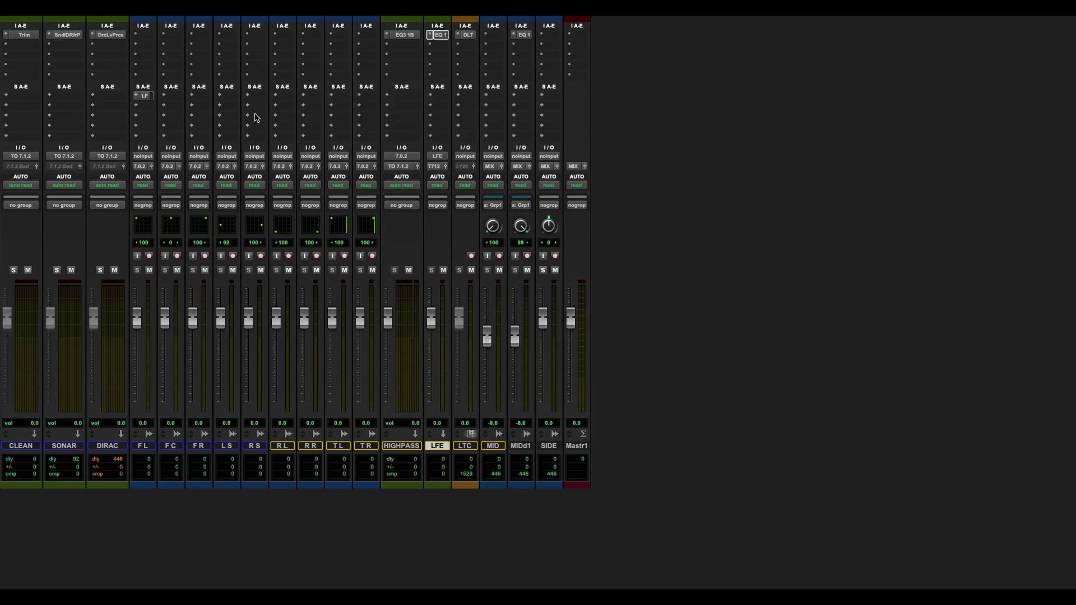
left_click(405, 35)
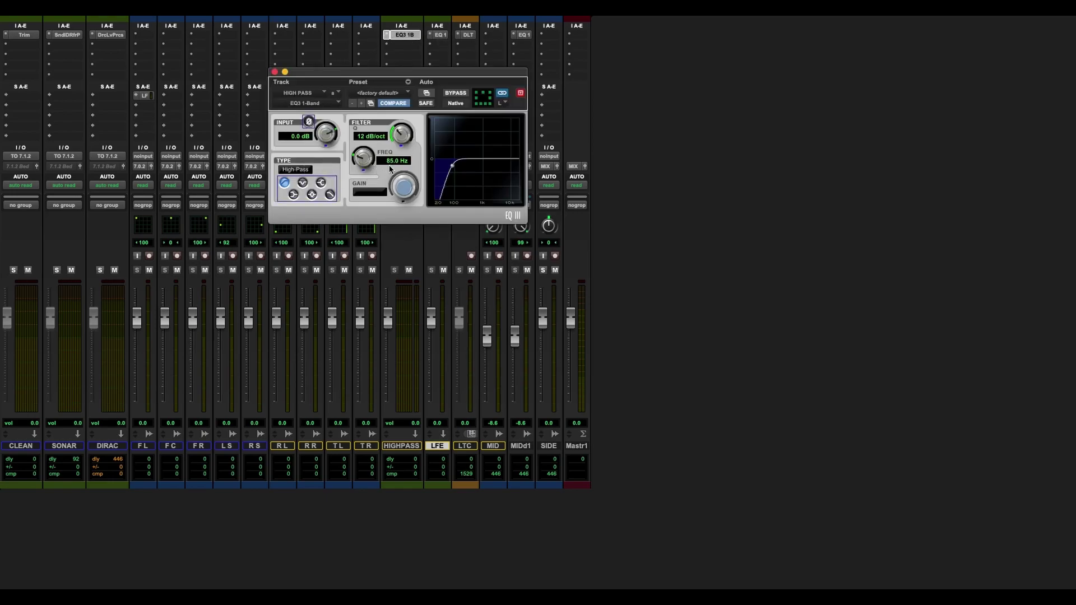
left_click(275, 72)
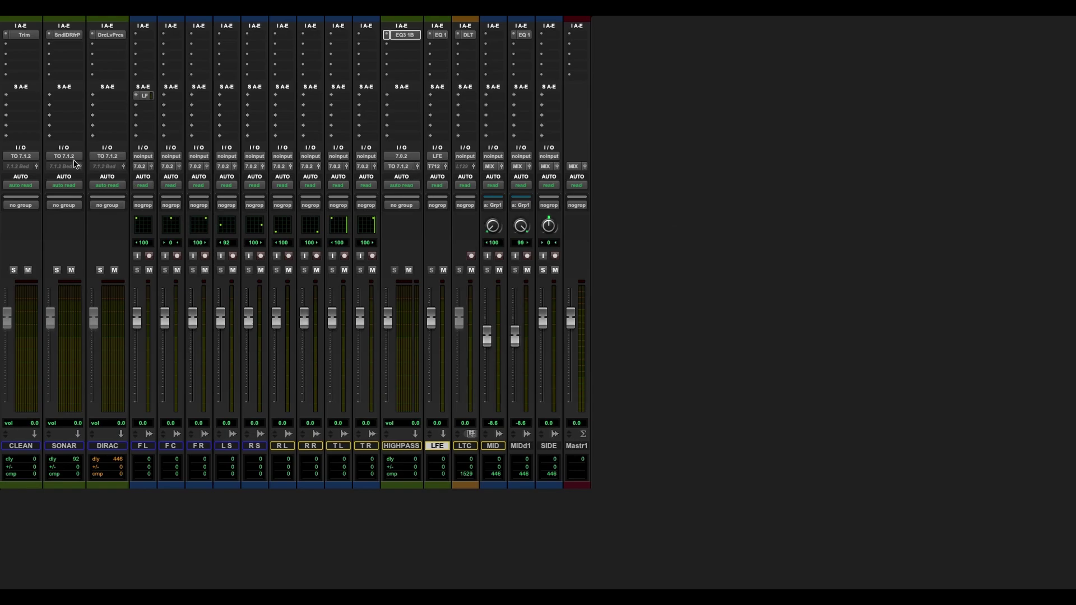
left_click(21, 446)
left_click(61, 447)
left_click(112, 447)
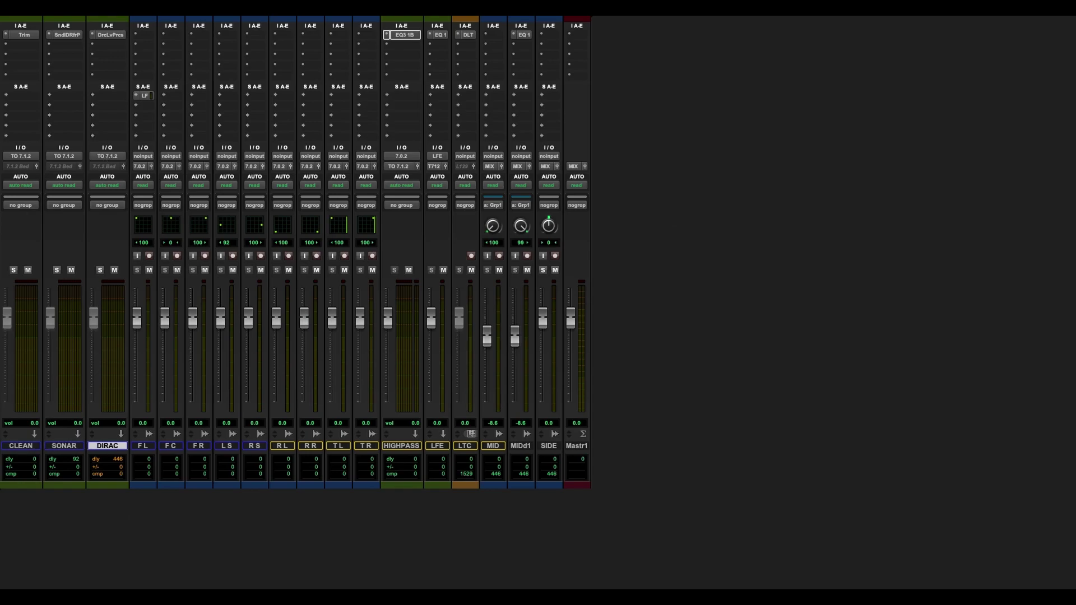